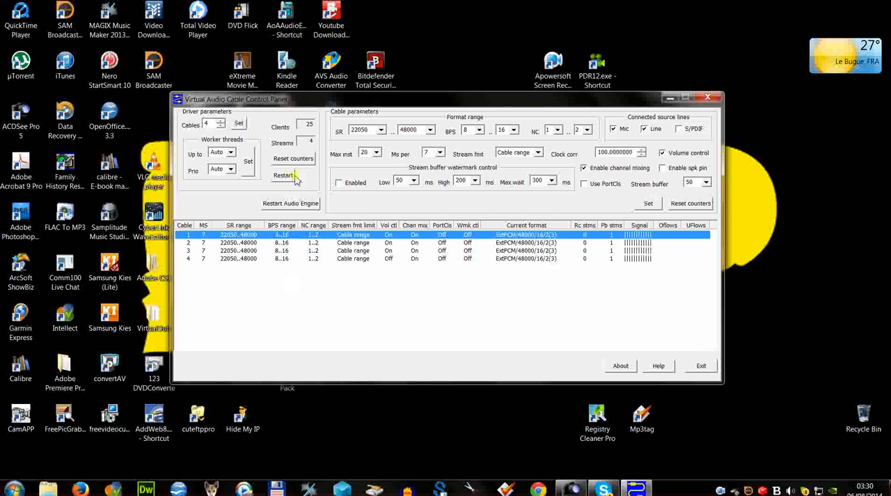
# Exit the Virtual Audio Cable control panel and start an Audio Repeater (MME) from Microphone (Samson C01U) to Line 1 (Virtual Audio Cable).
pyautogui.click(701, 367)
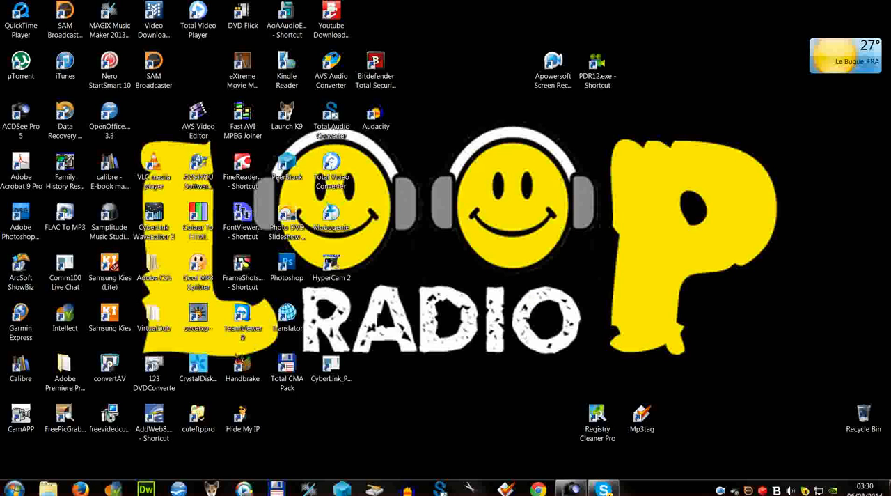
pyautogui.click(14, 488)
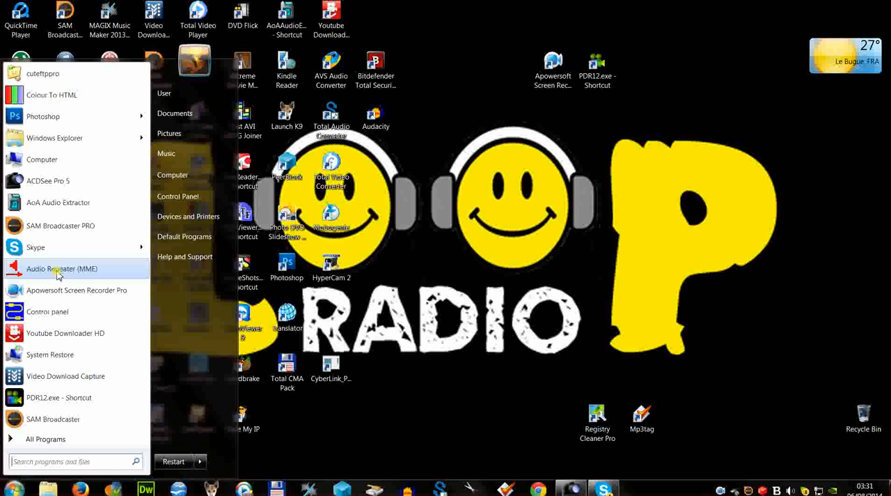
pyautogui.click(59, 270)
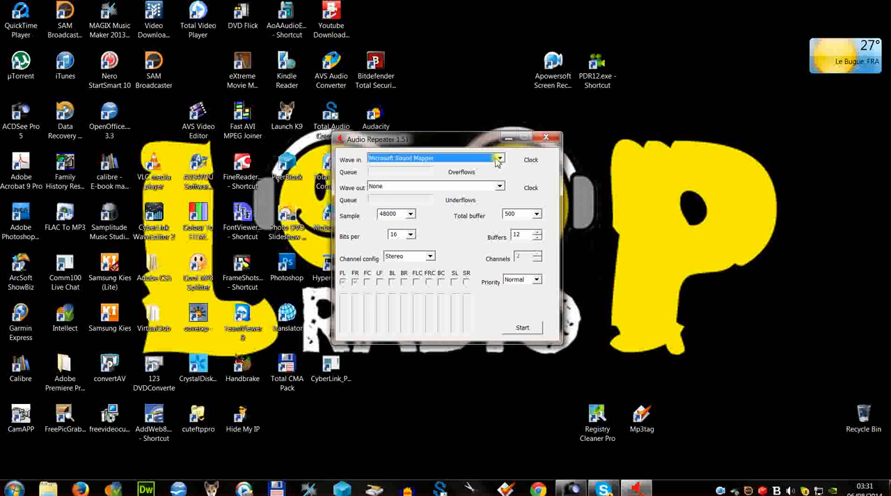
pyautogui.click(500, 158)
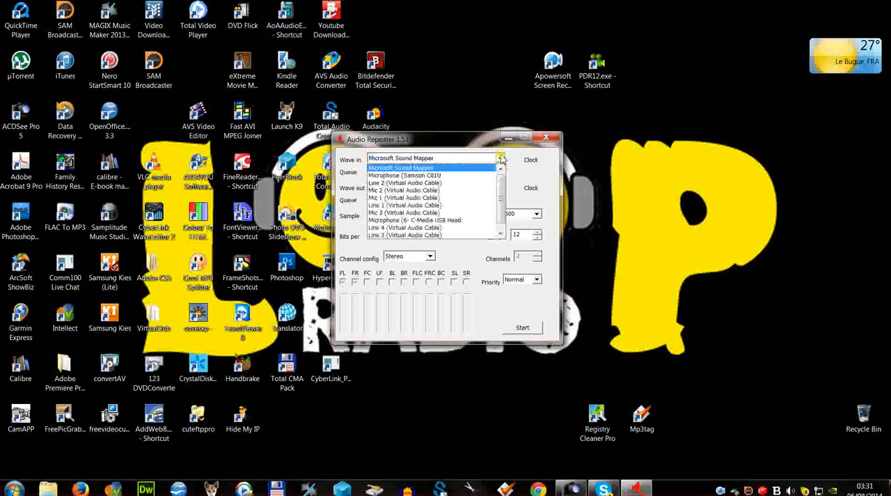
pyautogui.click(445, 179)
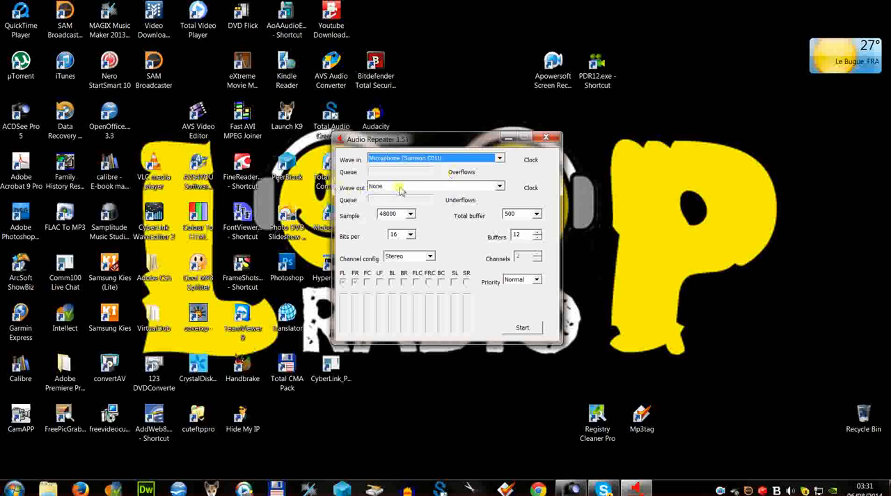
pyautogui.click(500, 187)
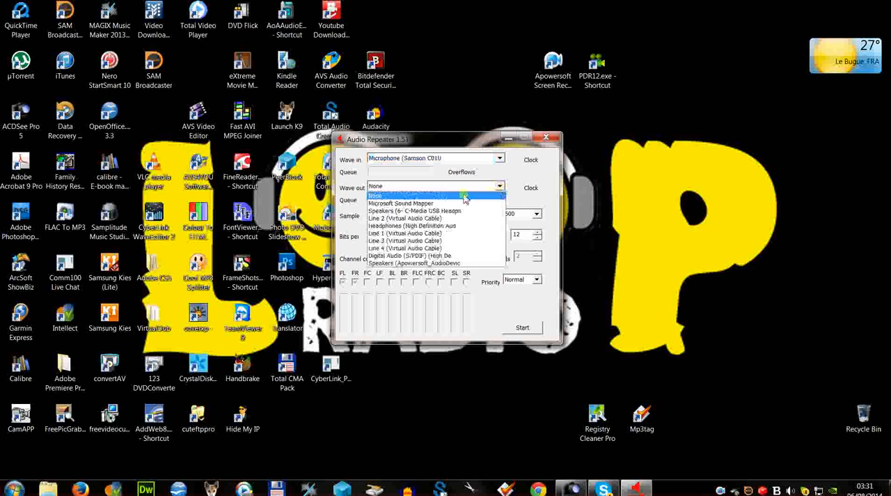
pyautogui.click(410, 234)
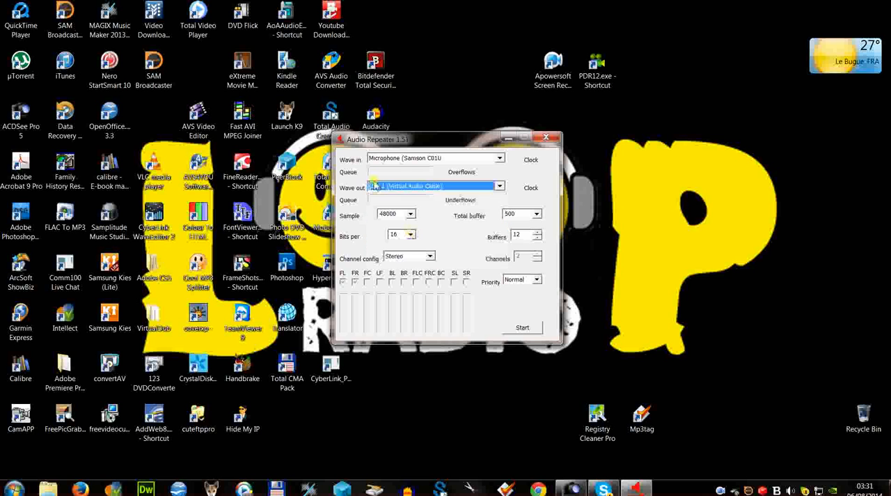
pyautogui.click(528, 330)
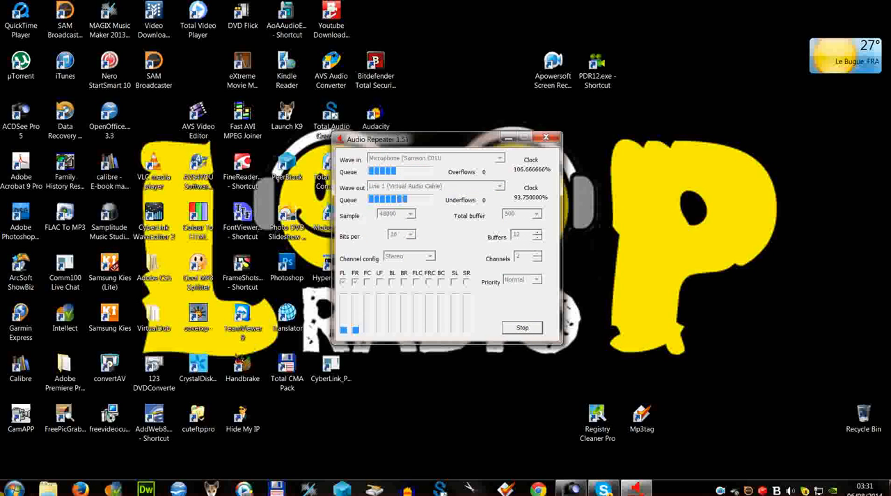
# Launch another Audio Repeater (MME) and start it with Line 1 as wave in and Line 3 (Virtual Audio Cable) as wave out.
pyautogui.click(14, 488)
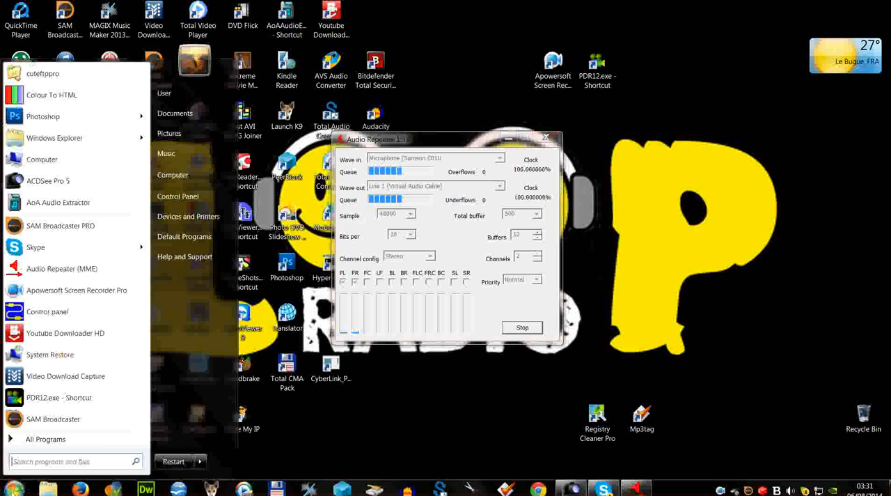
pyautogui.click(61, 270)
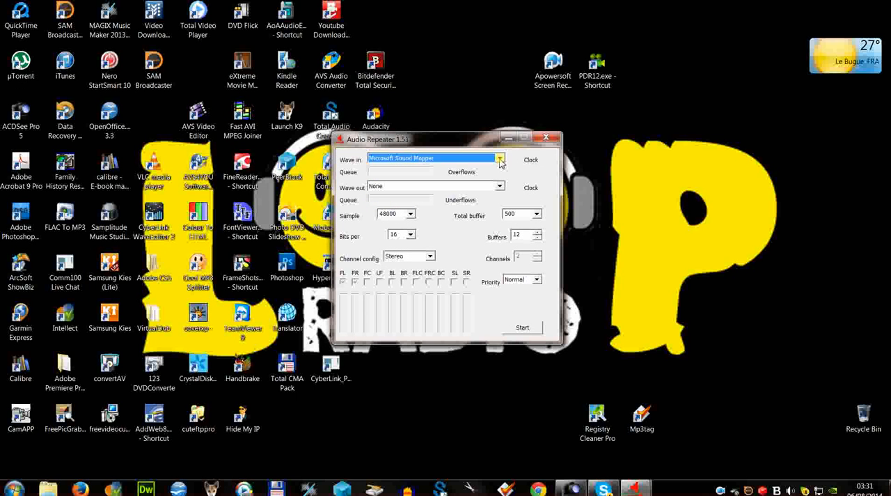
pyautogui.click(500, 159)
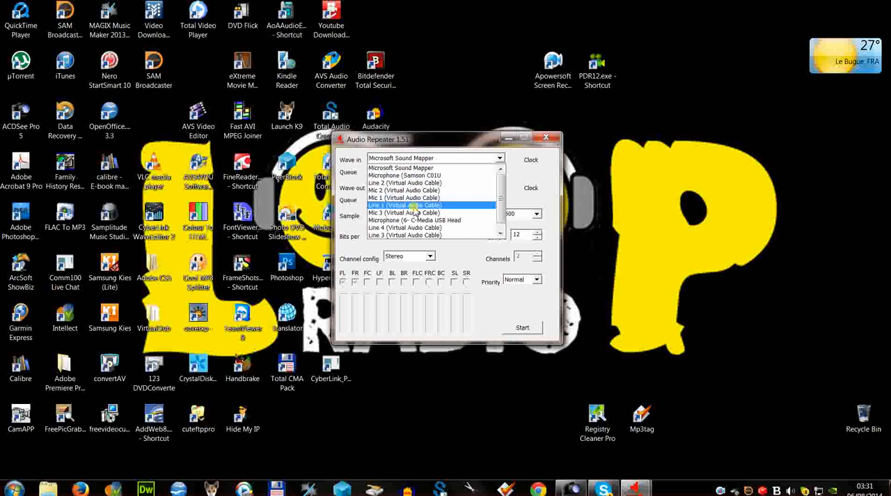
pyautogui.click(415, 206)
pyautogui.click(501, 187)
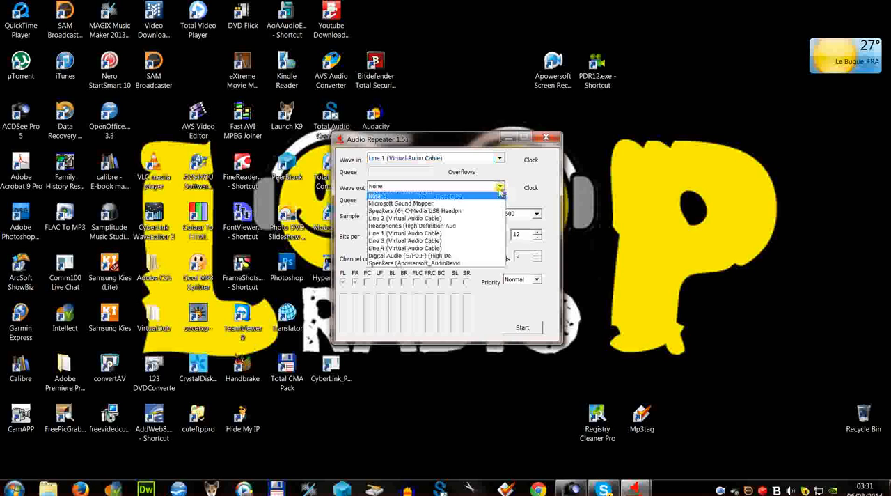
pyautogui.click(407, 241)
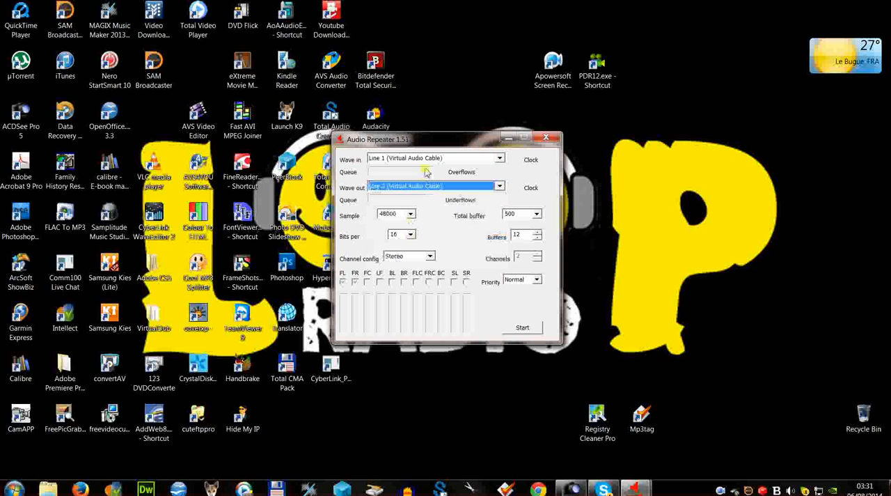
pyautogui.click(528, 331)
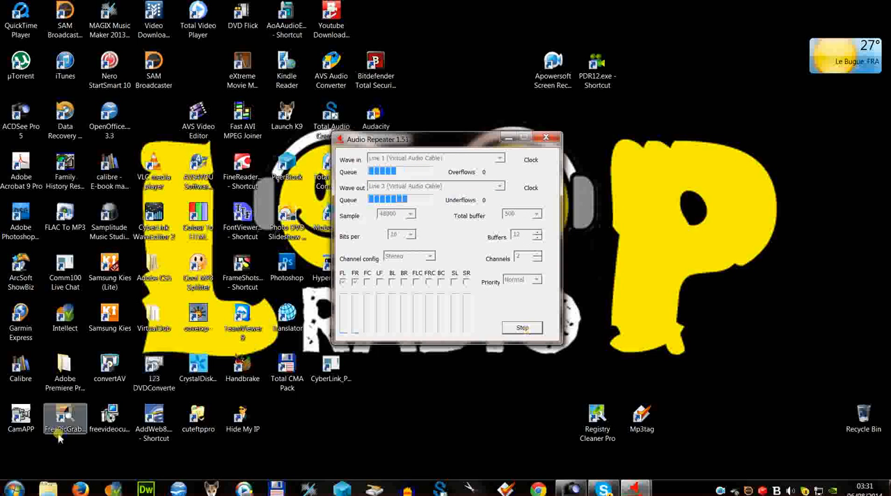
# Launch a third Audio Repeater (MME) and start it with Line 2 as wave in and Line 3 (Virtual Audio Cable) as wave out.
pyautogui.click(14, 487)
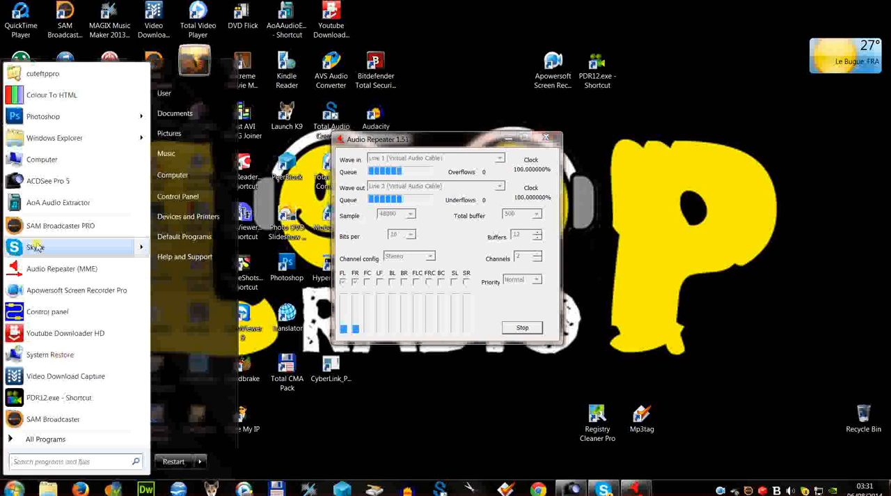
pyautogui.click(31, 273)
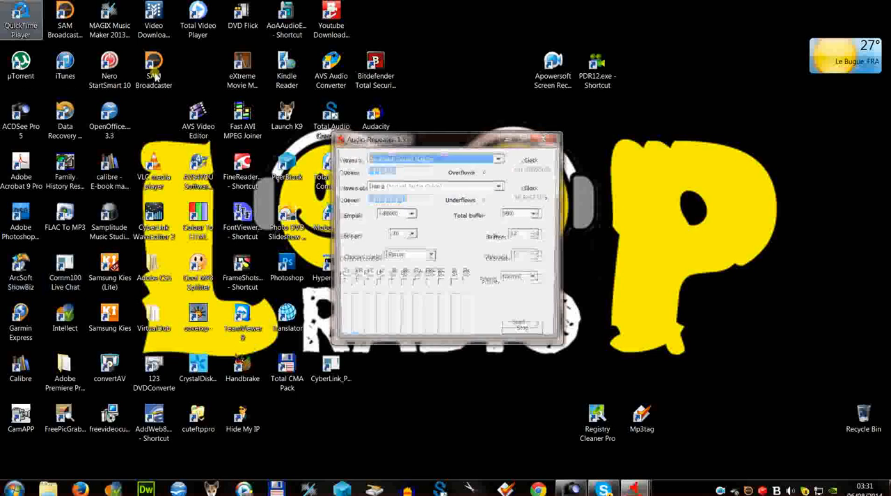
pyautogui.click(500, 160)
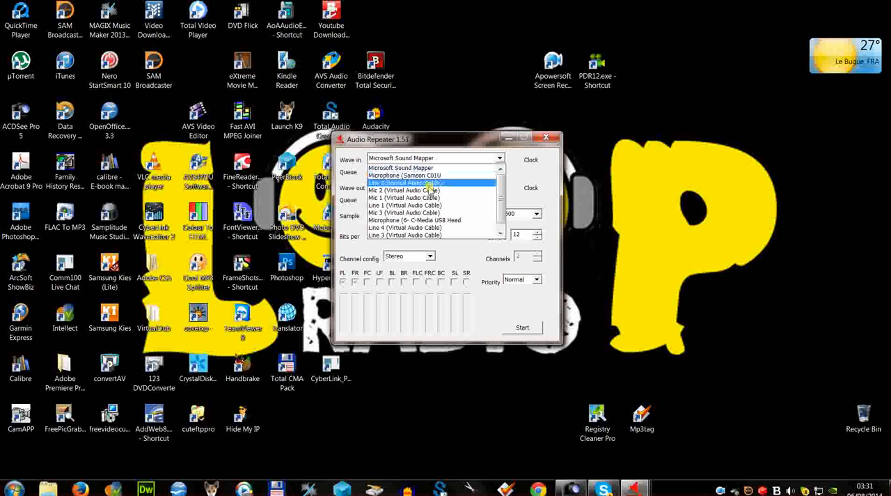
pyautogui.click(430, 183)
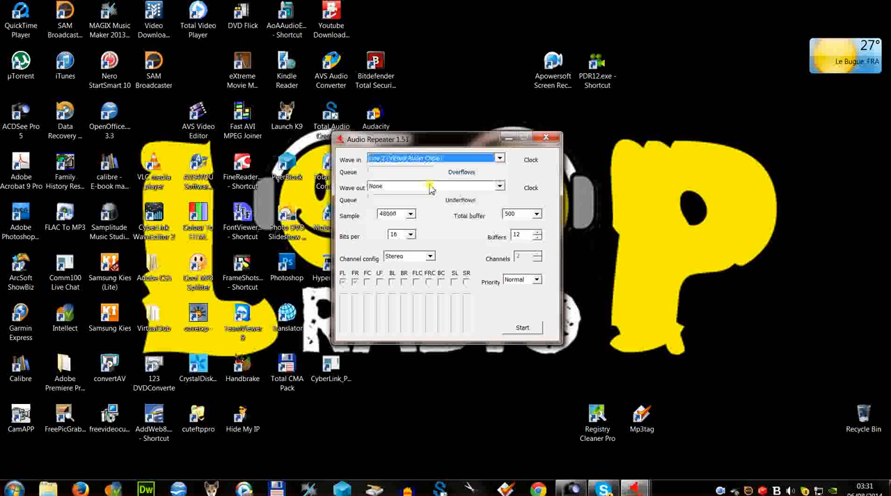
pyautogui.click(501, 188)
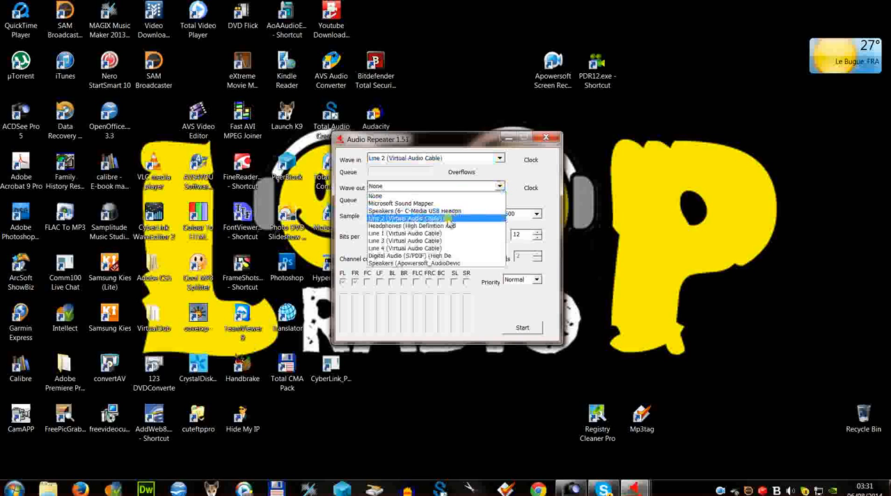
pyautogui.click(442, 241)
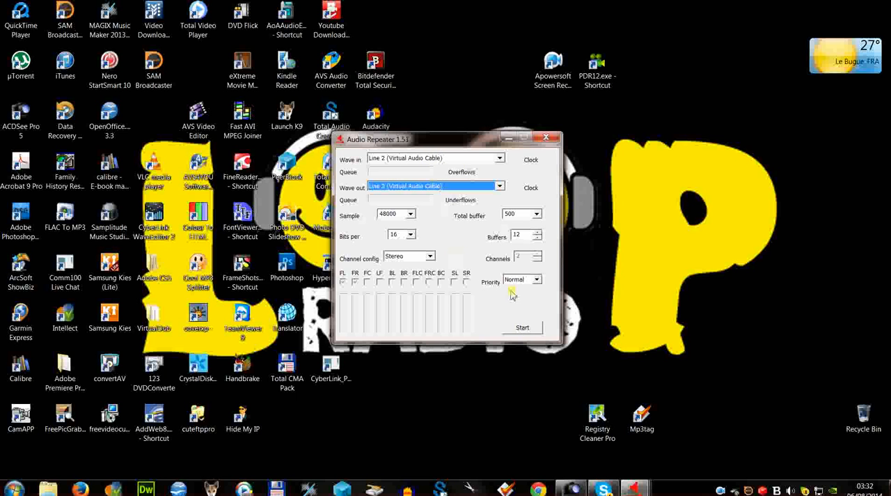
pyautogui.click(523, 328)
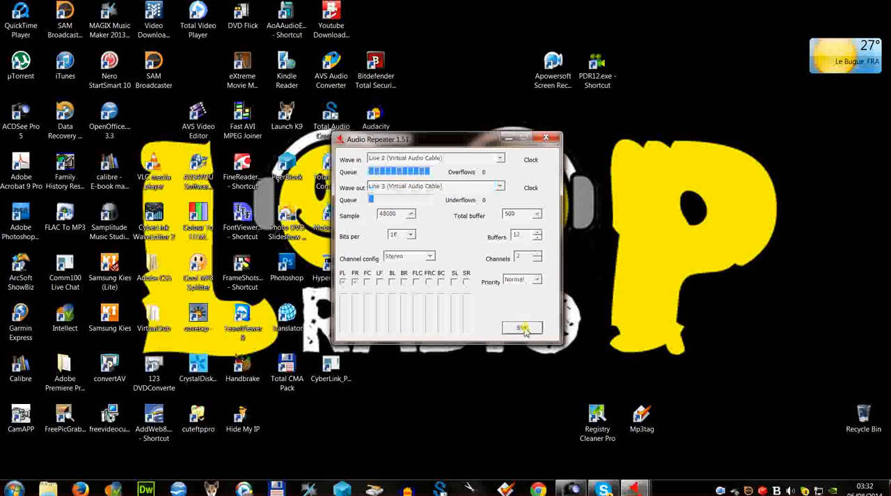
# Launch a fourth Audio Repeater (MME) and start it from Line 2 (Virtual Audio Cable) to the High Definition Audio headphones.
pyautogui.click(15, 488)
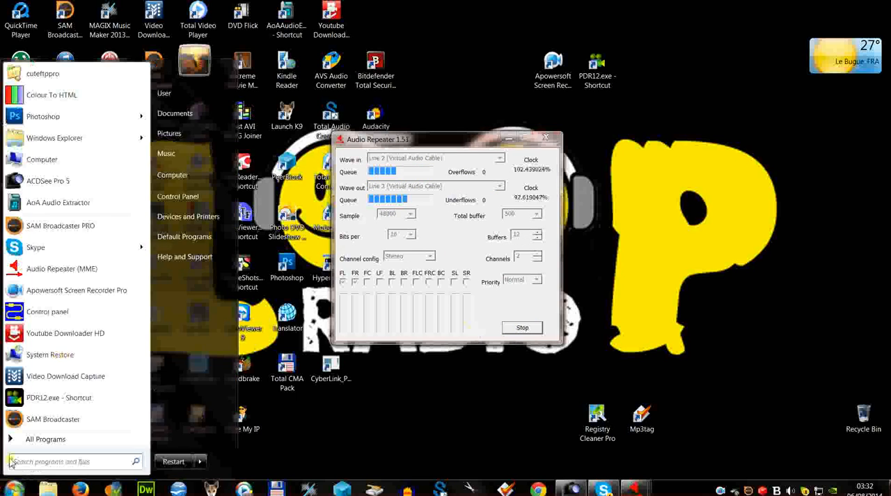
pyautogui.click(41, 268)
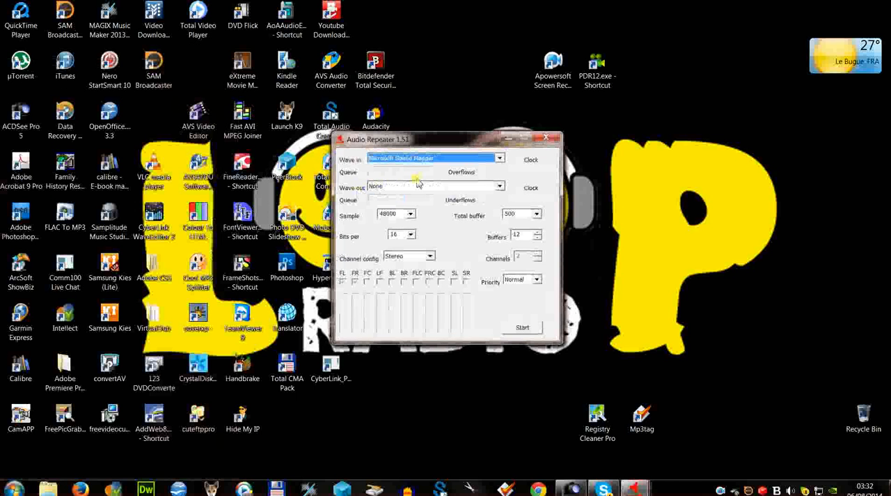
pyautogui.click(499, 160)
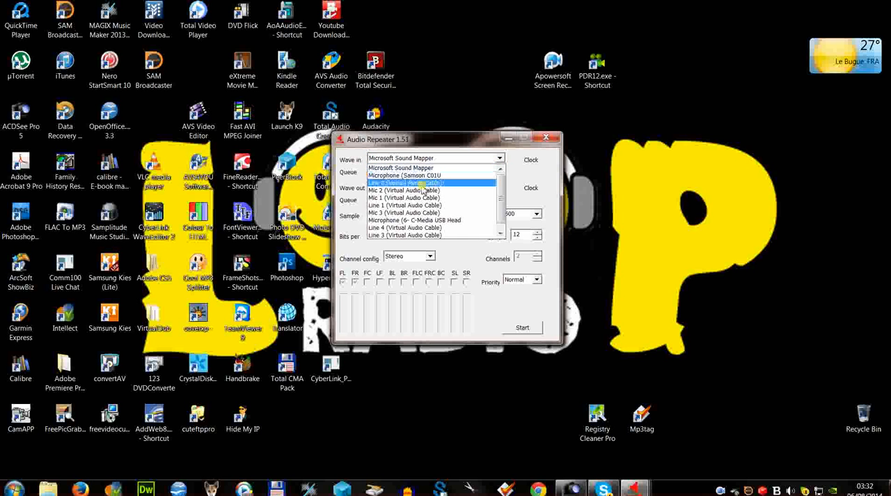
pyautogui.click(422, 183)
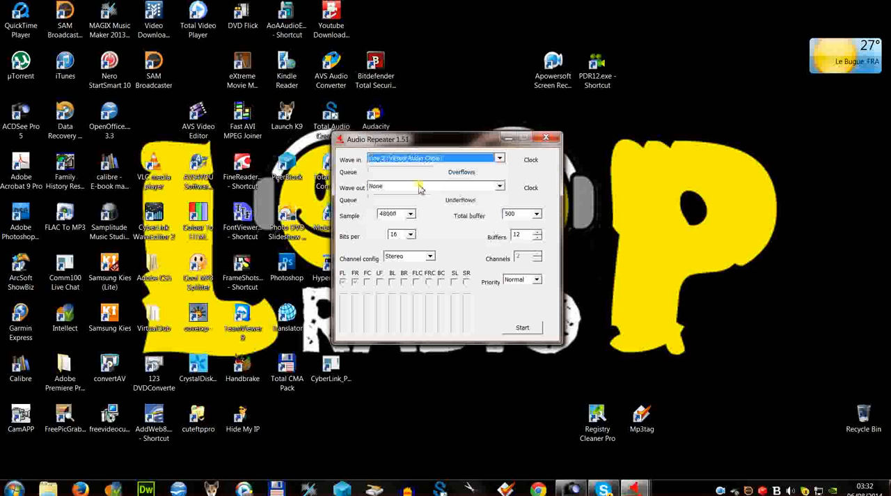
pyautogui.click(499, 189)
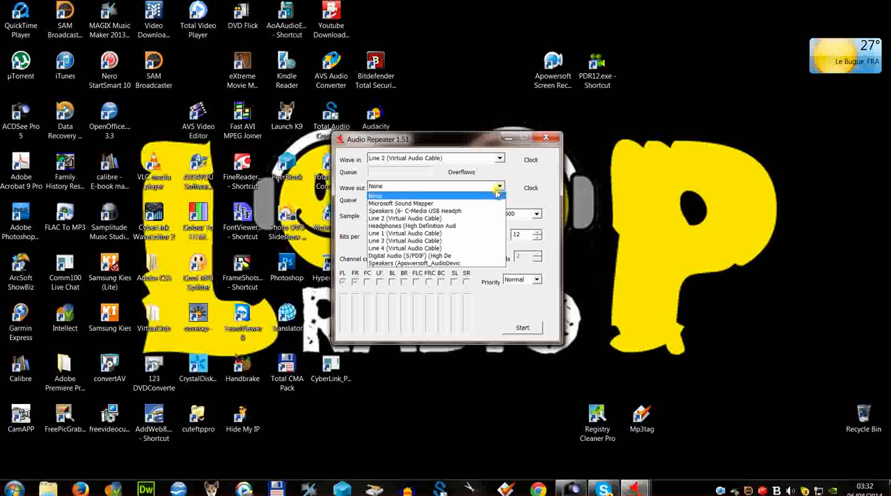
pyautogui.click(430, 227)
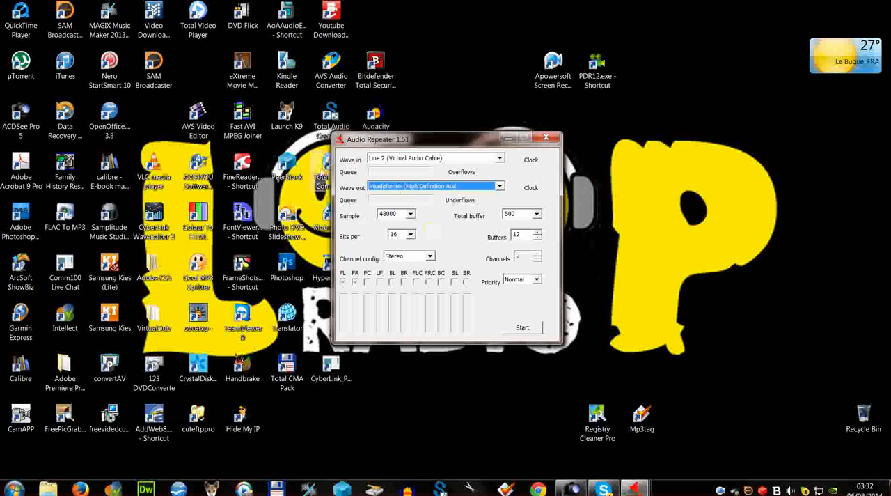
pyautogui.click(520, 327)
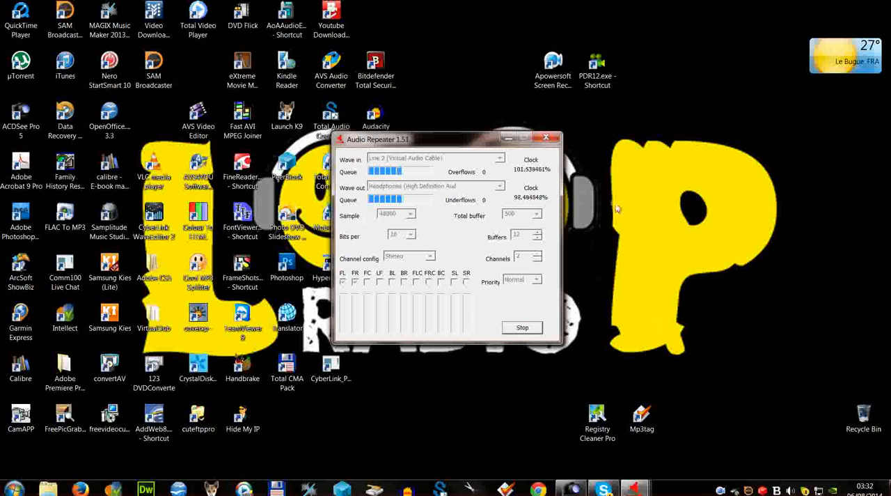
pyautogui.click(606, 126)
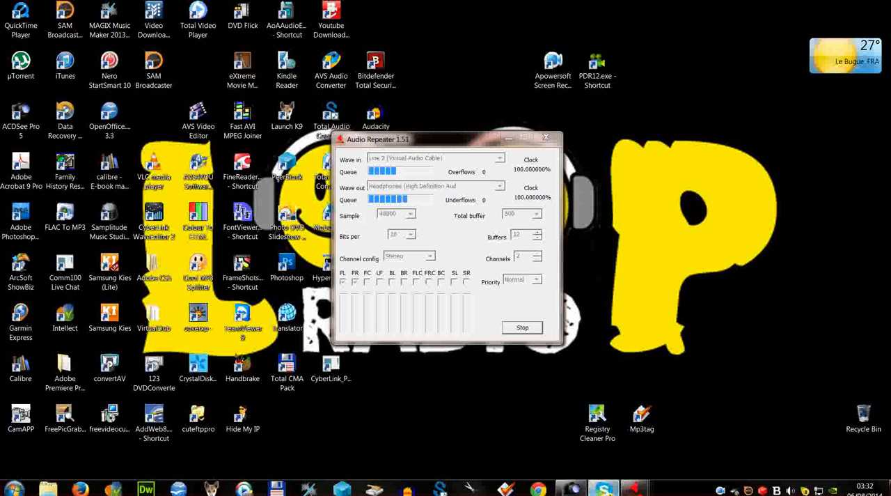
# Switch to Skype and open the audio settings in its options to check the microphone and speaker devices.
pyautogui.click(603, 489)
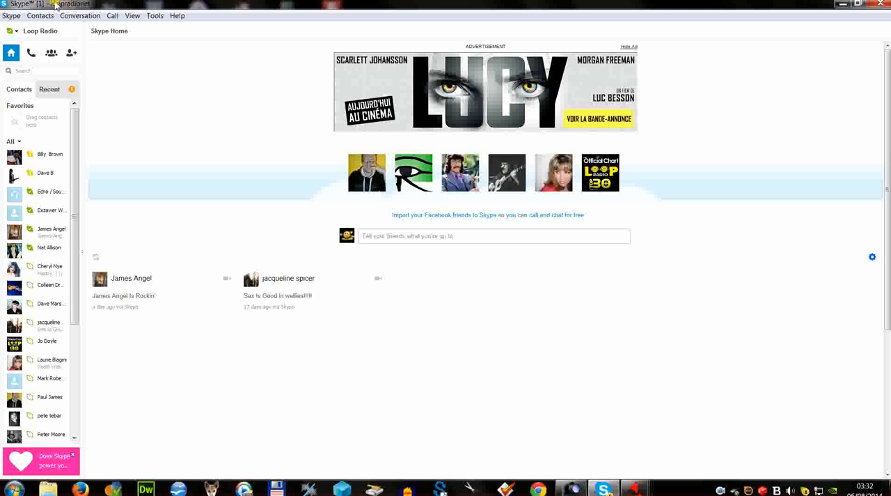
pyautogui.click(156, 16)
pyautogui.click(172, 58)
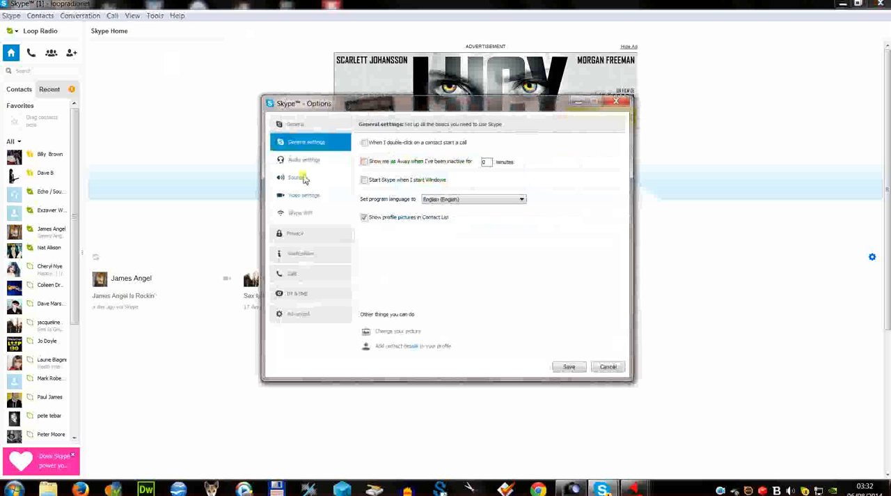
pyautogui.click(303, 162)
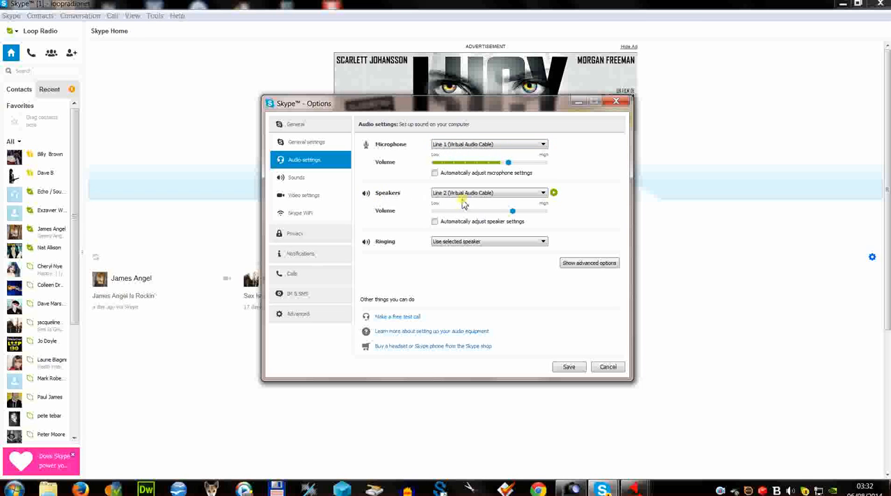
# Enable all event sounds in the Skype sound settings and save the options.
pyautogui.click(297, 178)
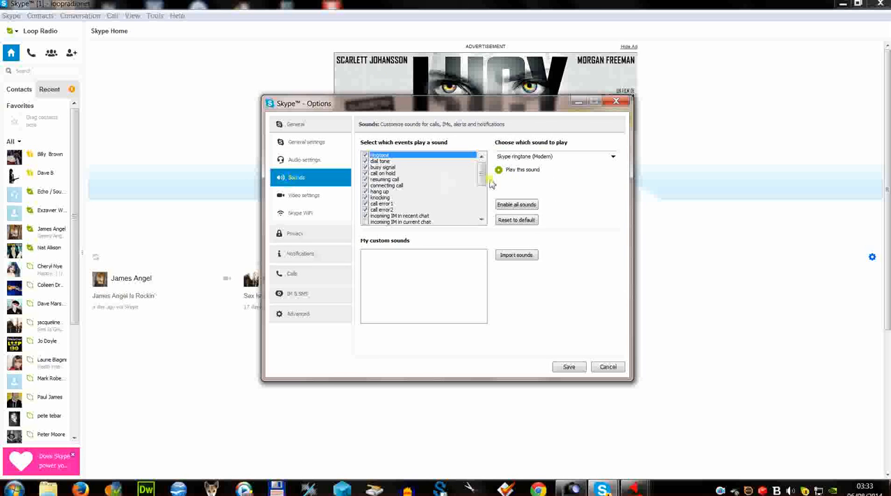
pyautogui.click(515, 205)
pyautogui.click(569, 366)
pyautogui.click(569, 367)
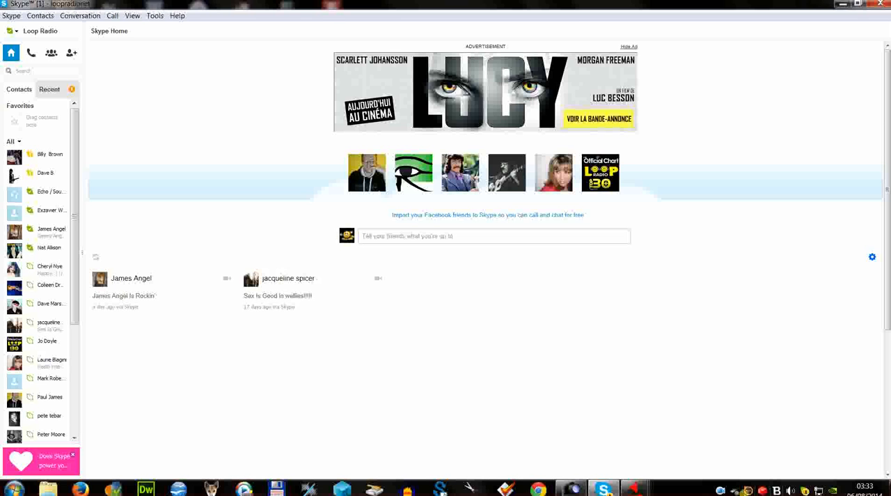
# Switch to SAM Broadcaster, check the Voice FX recording and buffer settings, and briefly toggle the mic on and off.
pyautogui.click(750, 491)
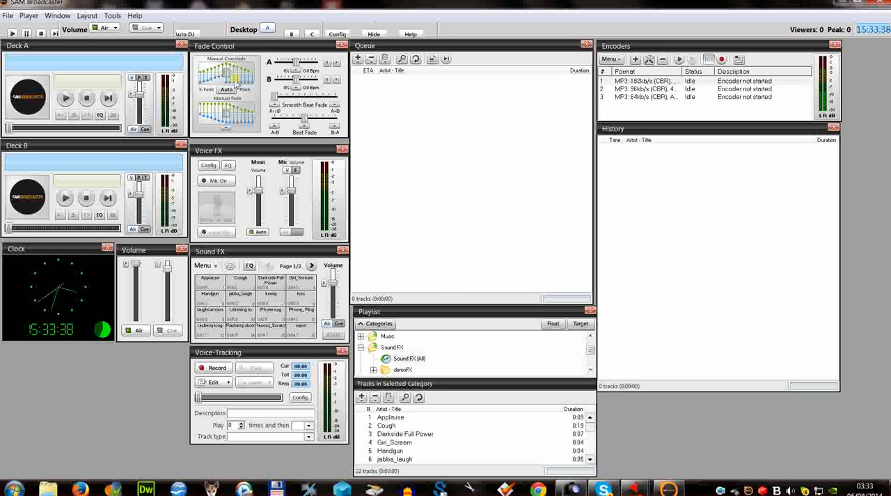
pyautogui.click(211, 168)
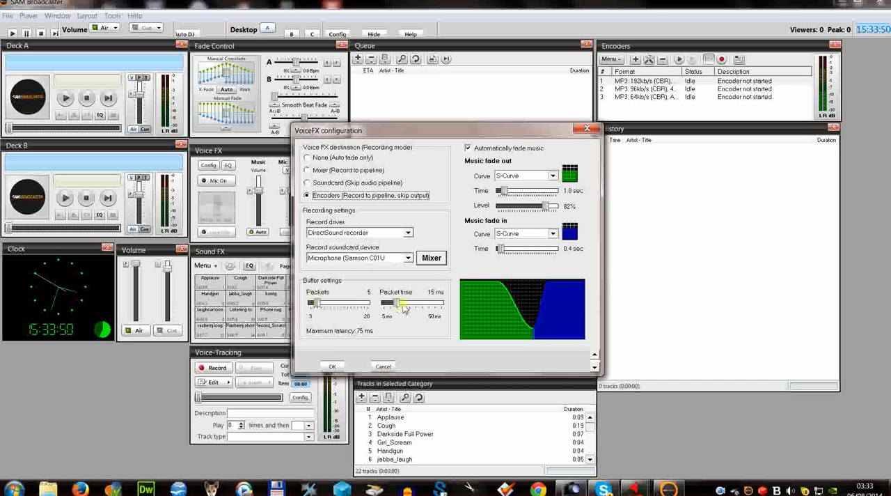
pyautogui.click(333, 367)
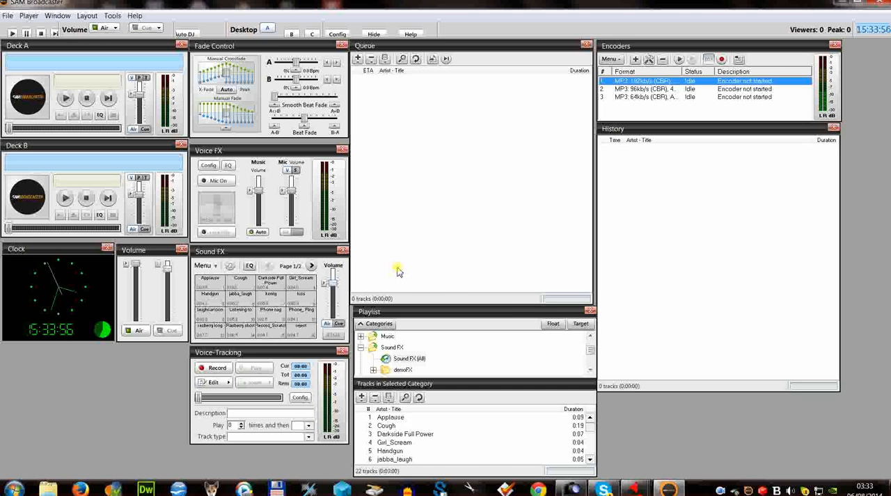
pyautogui.click(217, 182)
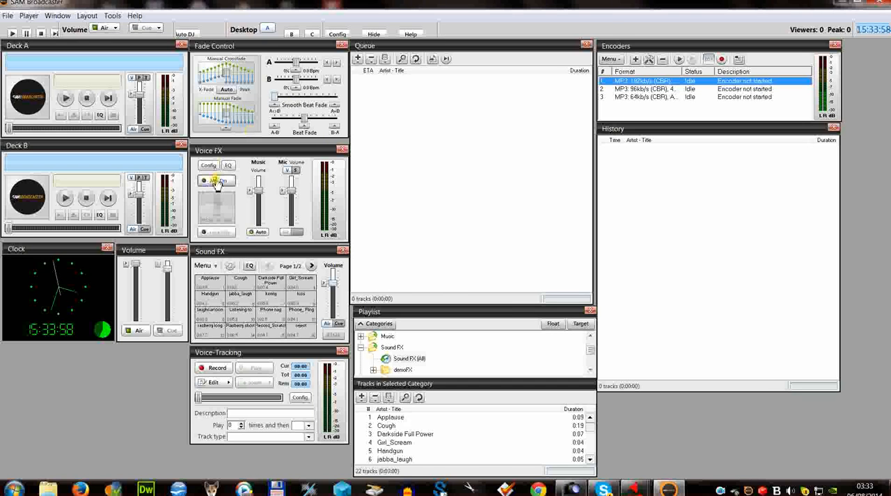
pyautogui.click(218, 183)
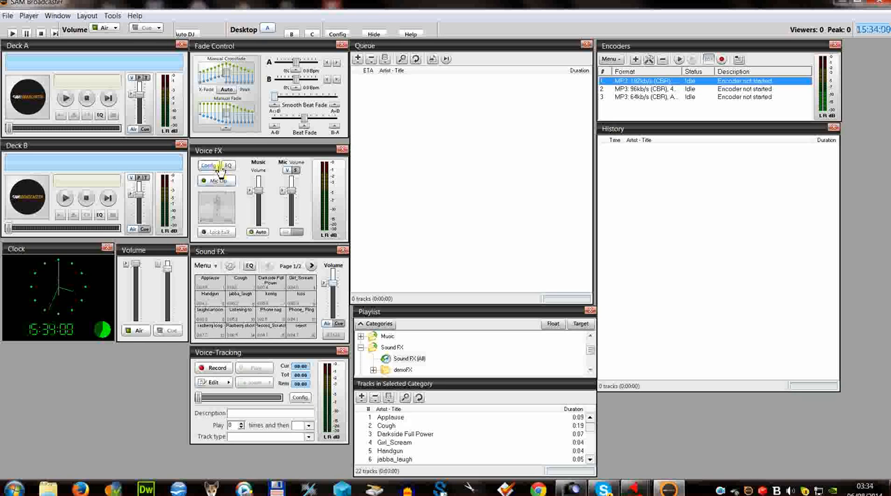
# Configure Voice FX to record from Line 3 (Virtual Audio Cable) with 18 packets and a 35 ms packet time.
pyautogui.click(210, 166)
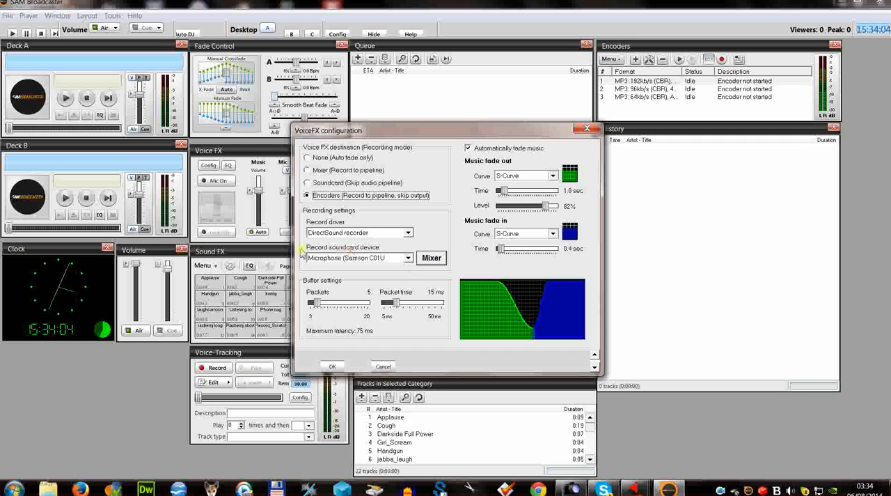
pyautogui.click(408, 258)
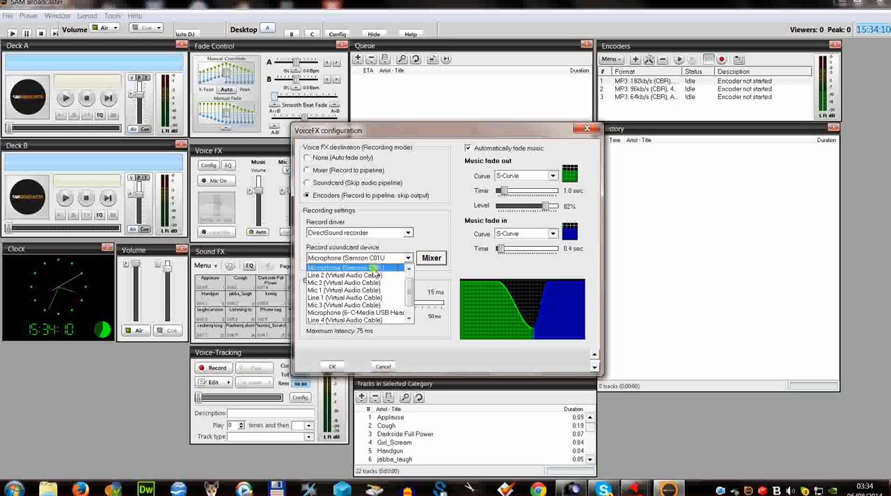
pyautogui.scroll(-1, 361, 299)
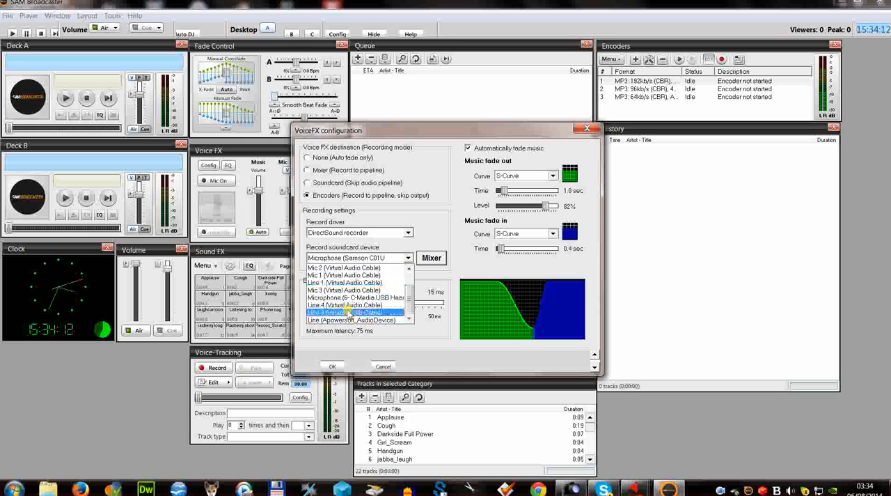
pyautogui.click(348, 313)
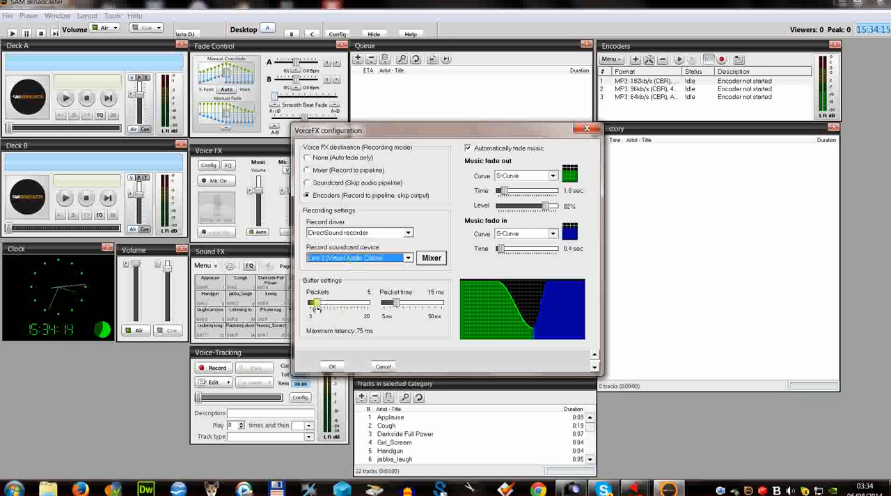
pyautogui.moveTo(317, 305); pyautogui.dragTo(362, 307)
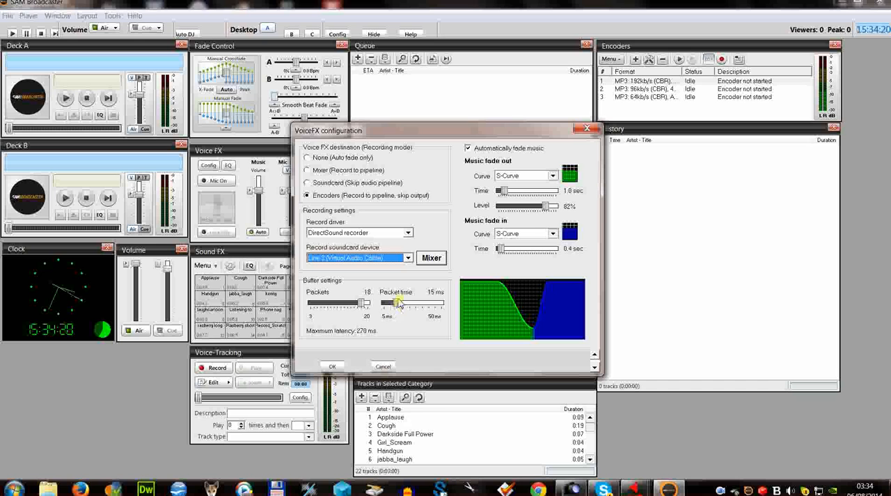
pyautogui.moveTo(397, 306); pyautogui.dragTo(422, 311)
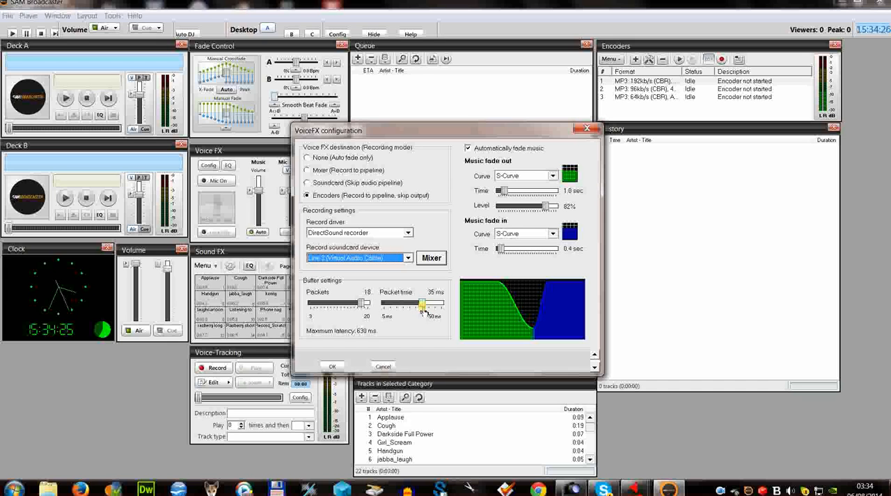
pyautogui.click(332, 366)
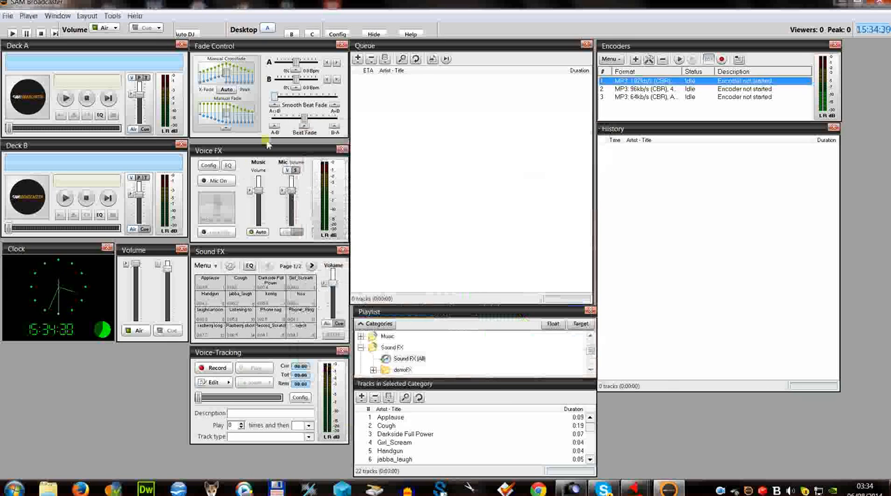
# Turn on the Voice FX mic with talk locked to go live, and release the lock and switch the mic off.
pyautogui.click(212, 181)
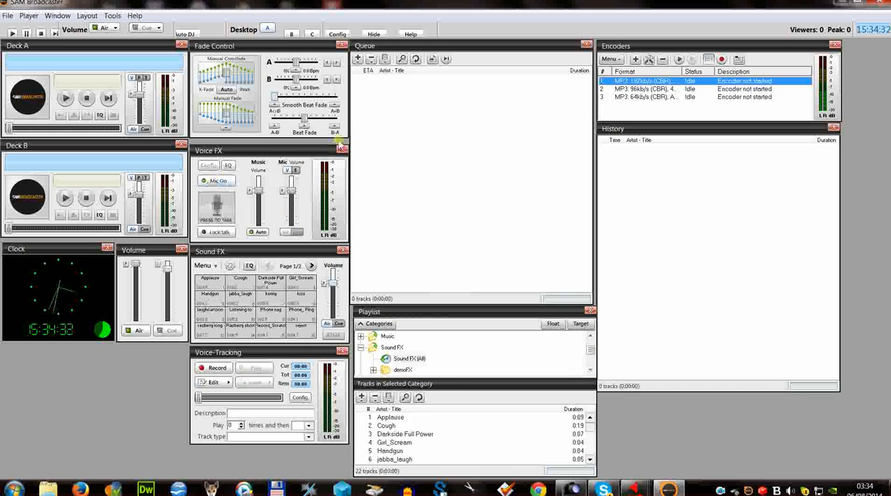
pyautogui.click(217, 232)
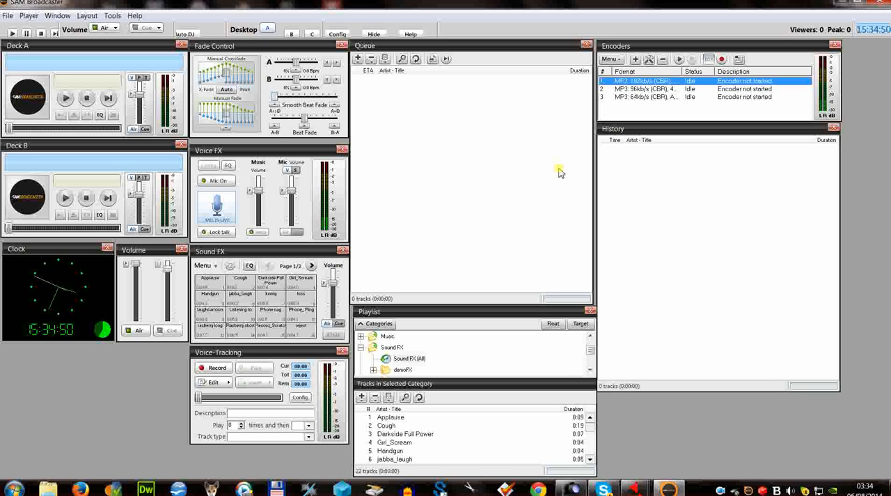
pyautogui.click(215, 232)
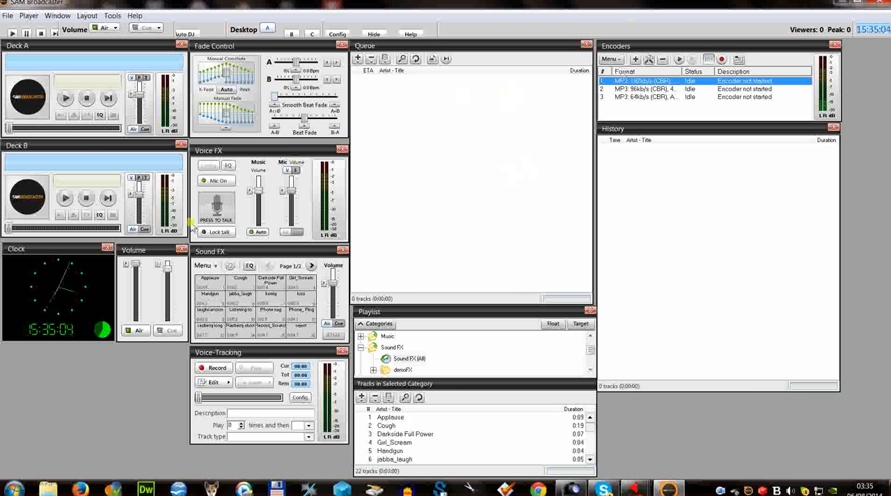
pyautogui.click(220, 181)
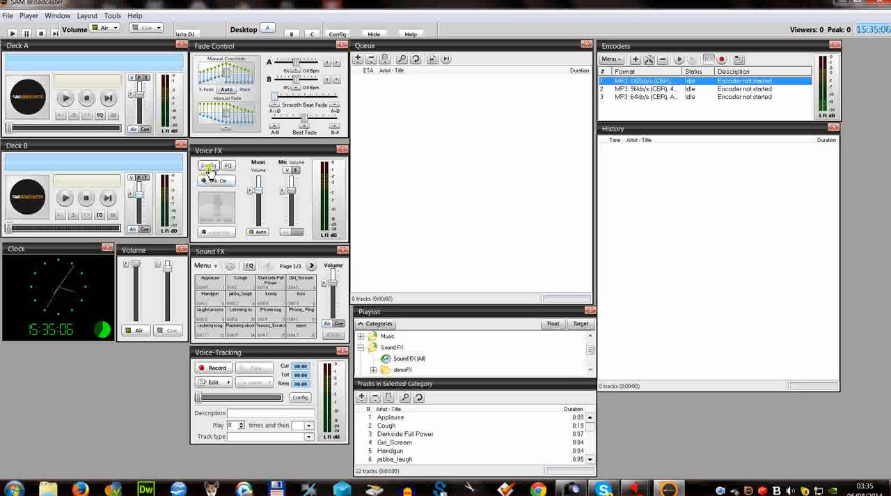
# Reset Voice FX to the Microphone (Samson C01U) device with 5 packets and a 15 ms packet time, and turn the mic on.
pyautogui.click(209, 167)
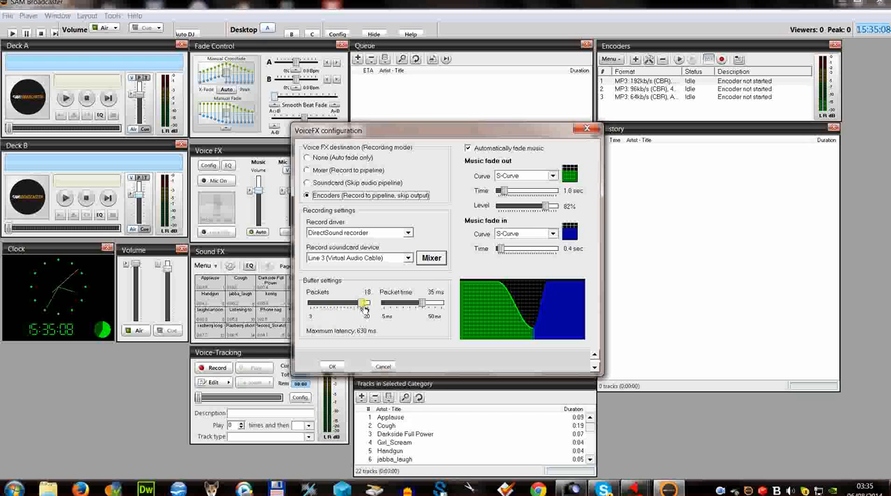
pyautogui.moveTo(358, 307); pyautogui.dragTo(319, 306)
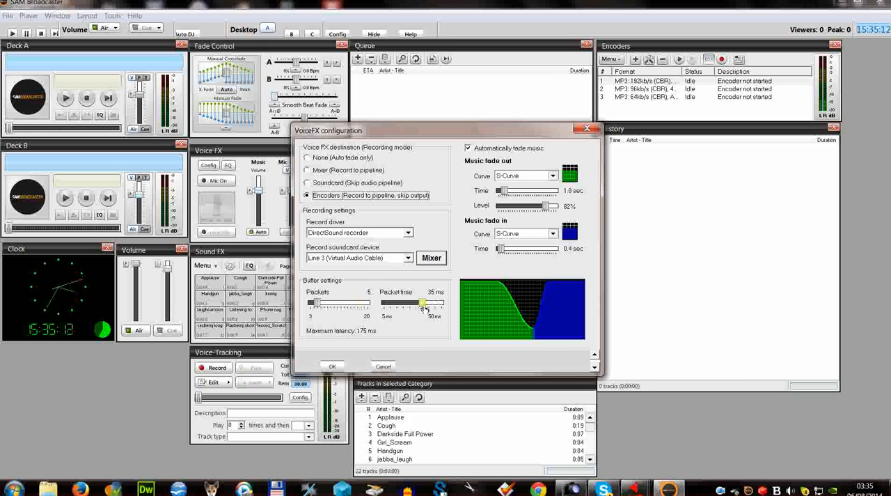
pyautogui.moveTo(424, 307); pyautogui.dragTo(398, 304)
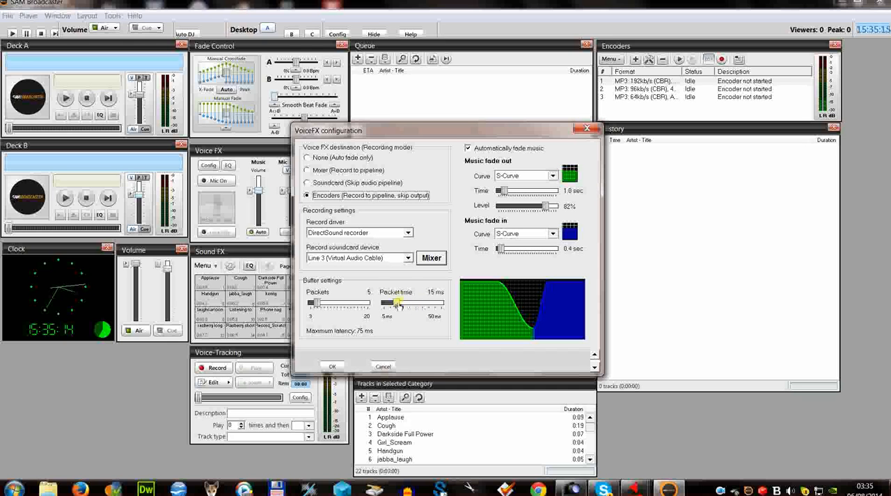
pyautogui.click(408, 258)
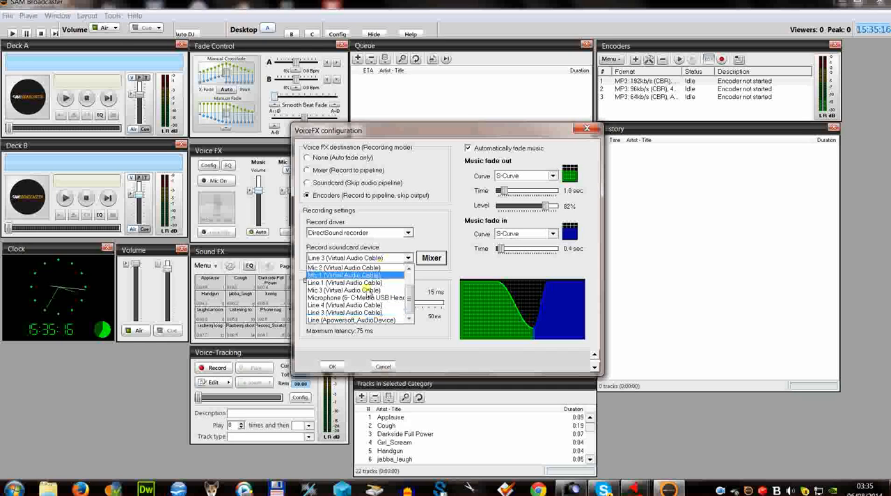
pyautogui.scroll(3, 365, 298)
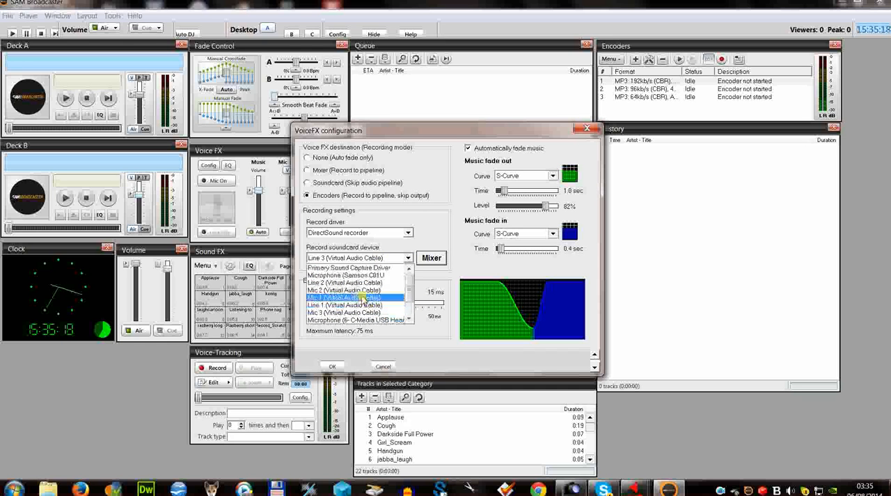
pyautogui.click(354, 280)
pyautogui.click(331, 364)
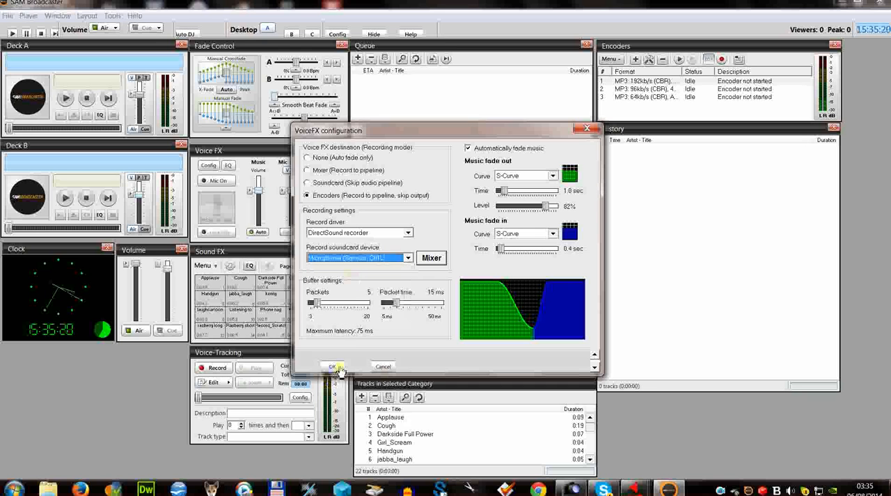
pyautogui.click(215, 181)
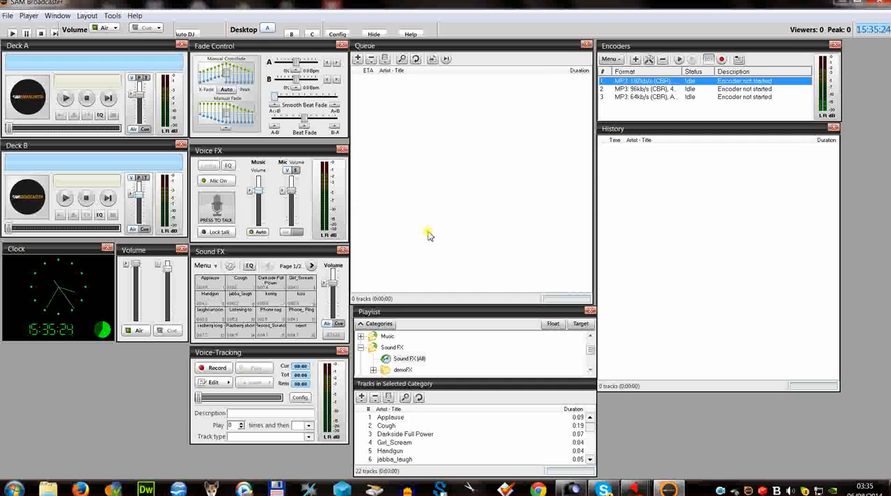